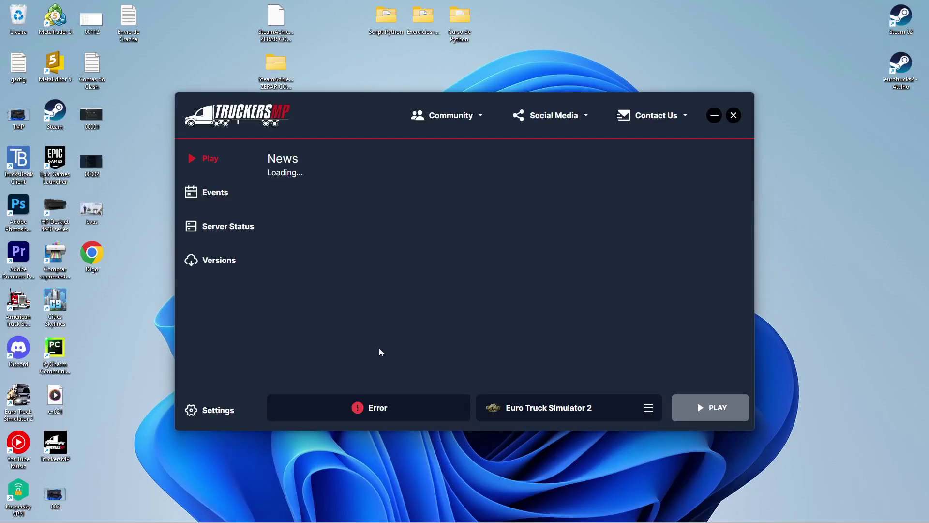
- Check the details of the installation error and look through the game selector, leaving Euro Truck Simulator 2 selected
{"action": "mouse_move", "coordinate": [360, 413]}
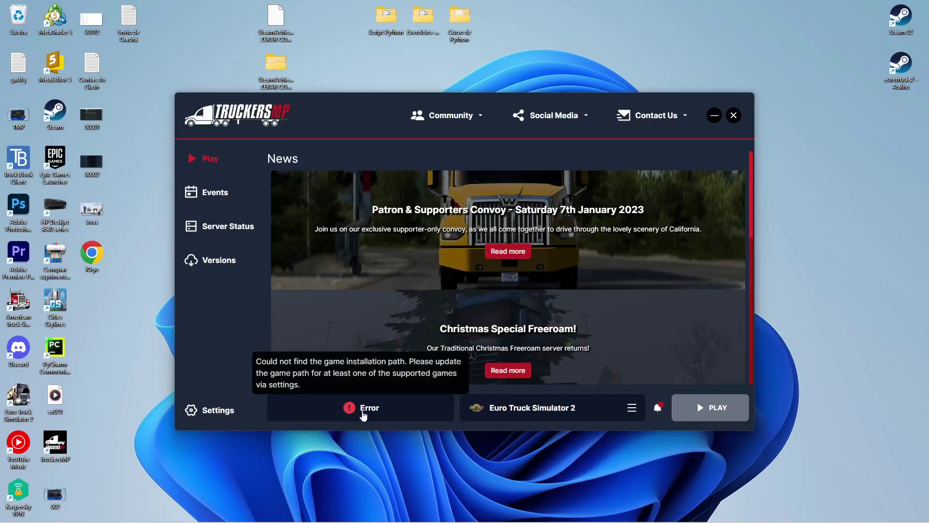
{"action": "mouse_move", "coordinate": [738, 416]}
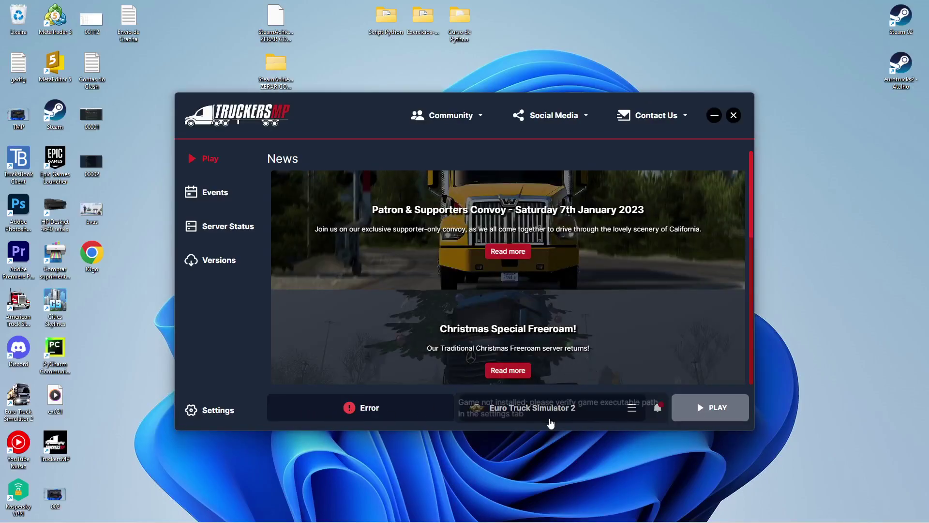
{"action": "left_click", "coordinate": [515, 412]}
{"action": "left_click", "coordinate": [514, 377]}
{"action": "left_click", "coordinate": [537, 408]}
{"action": "left_click", "coordinate": [540, 382]}
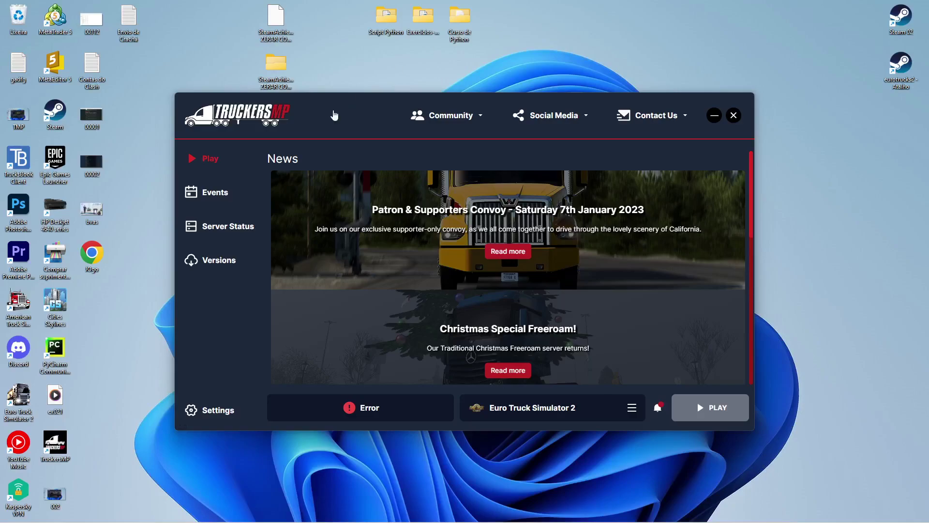
- View the multiplayer server status, try to launch Euro Truck Simulator 2, and check the installation error details
{"action": "left_click", "coordinate": [221, 232]}
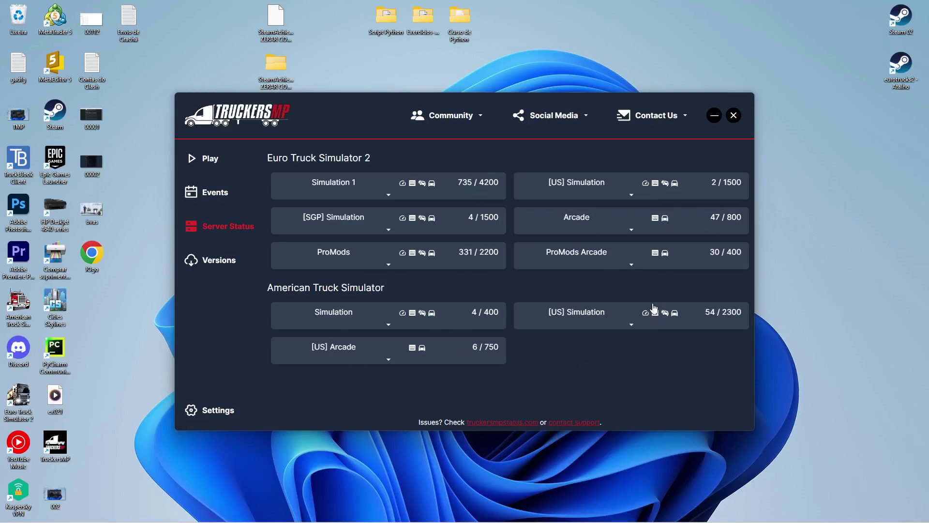
{"action": "left_click", "coordinate": [226, 159]}
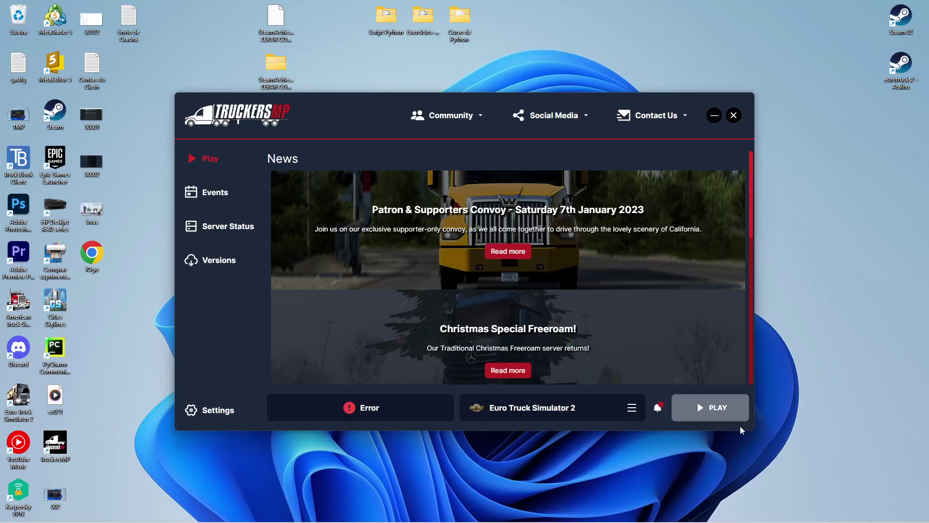
{"action": "left_click", "coordinate": [726, 409]}
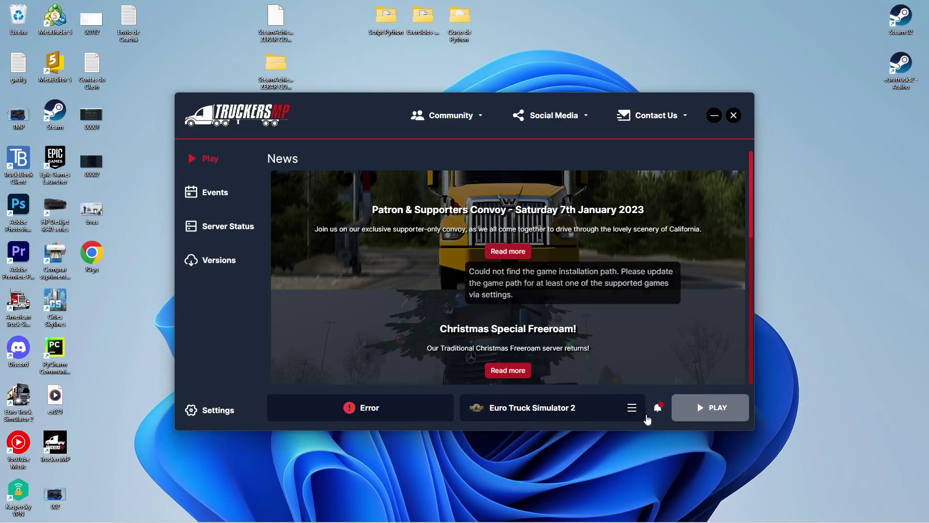
{"action": "left_click", "coordinate": [717, 415]}
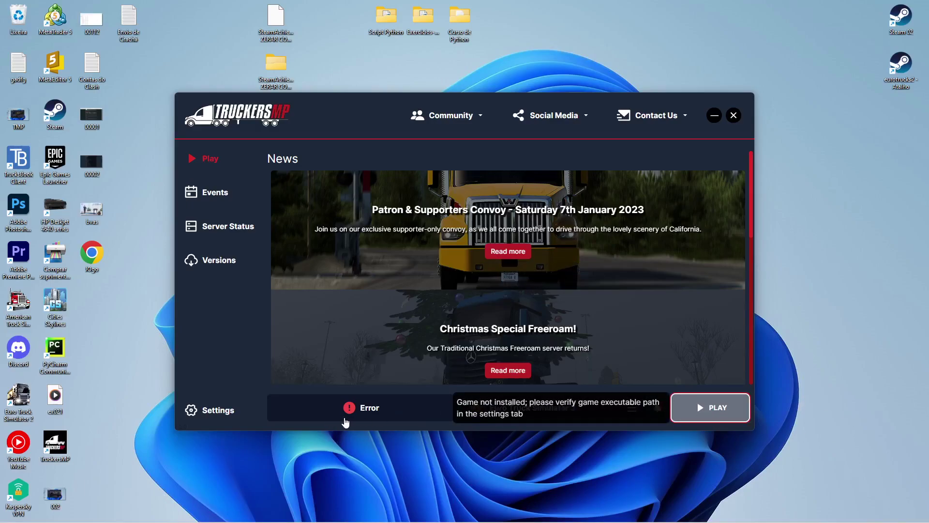
{"action": "mouse_move", "coordinate": [310, 409]}
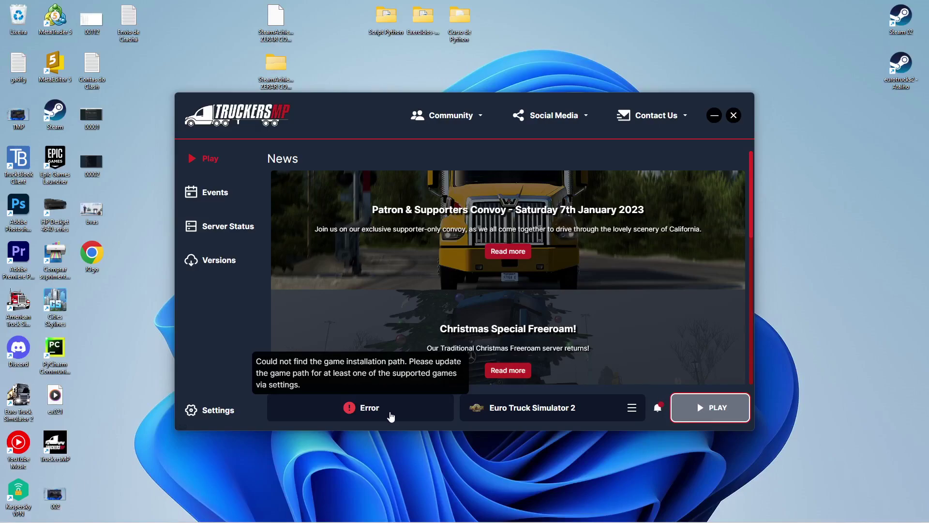
- Open the launcher settings and start choosing the Euro Truck Simulator 2 game directory
{"action": "left_click", "coordinate": [218, 419]}
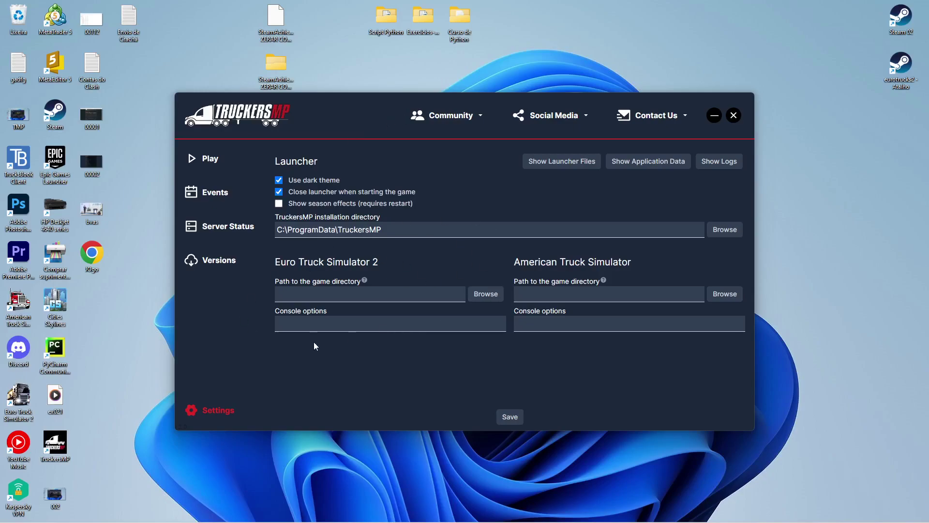
{"action": "left_click", "coordinate": [490, 296]}
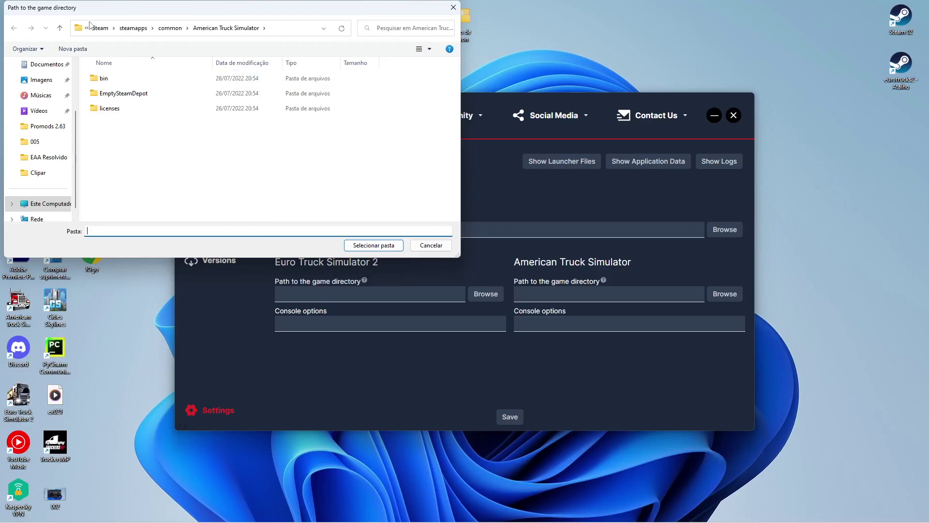
- Look through Arquivos de Programas (x86) and Arquivos de Programas on drive C for the Steam folder
{"action": "left_click", "coordinate": [48, 203]}
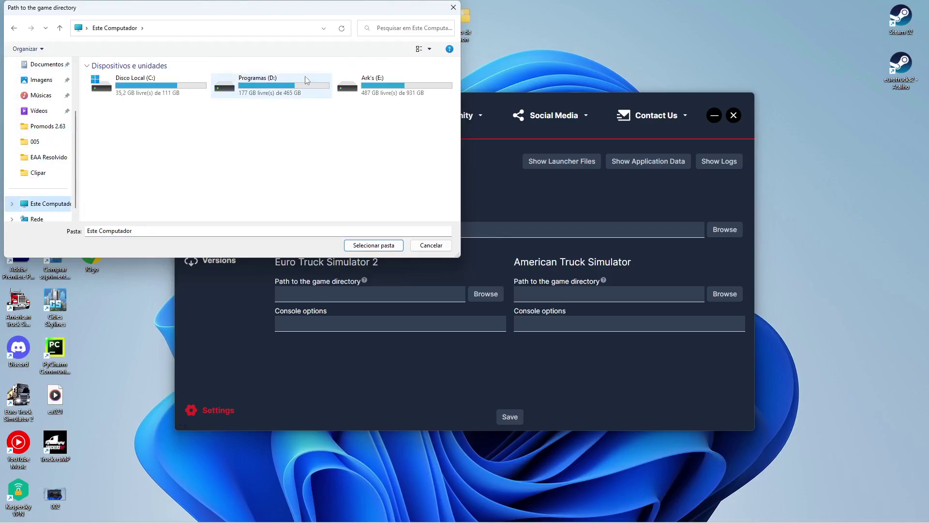
{"action": "double_click", "coordinate": [143, 82]}
{"action": "left_click", "coordinate": [143, 126]}
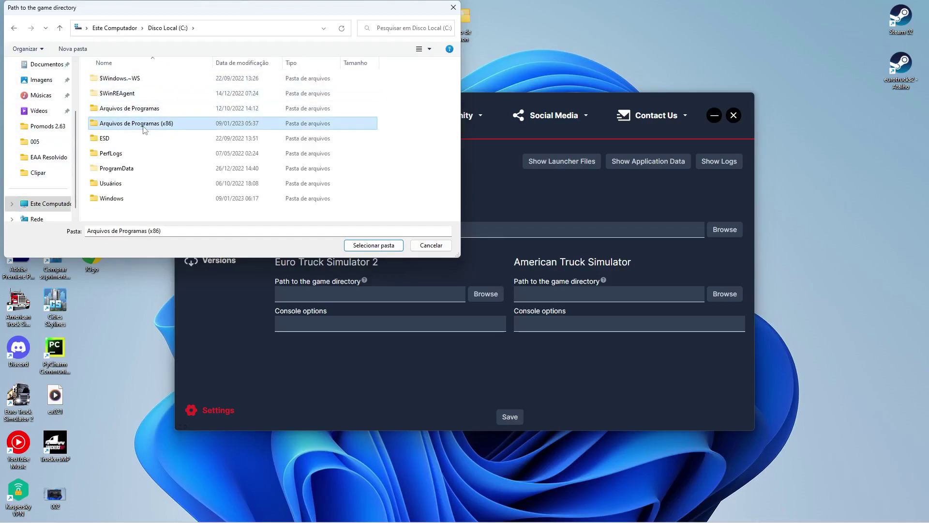
{"action": "double_click", "coordinate": [144, 127]}
{"action": "scroll", "coordinate": [144, 126], "scroll_direction": "down", "scroll_amount": 5}
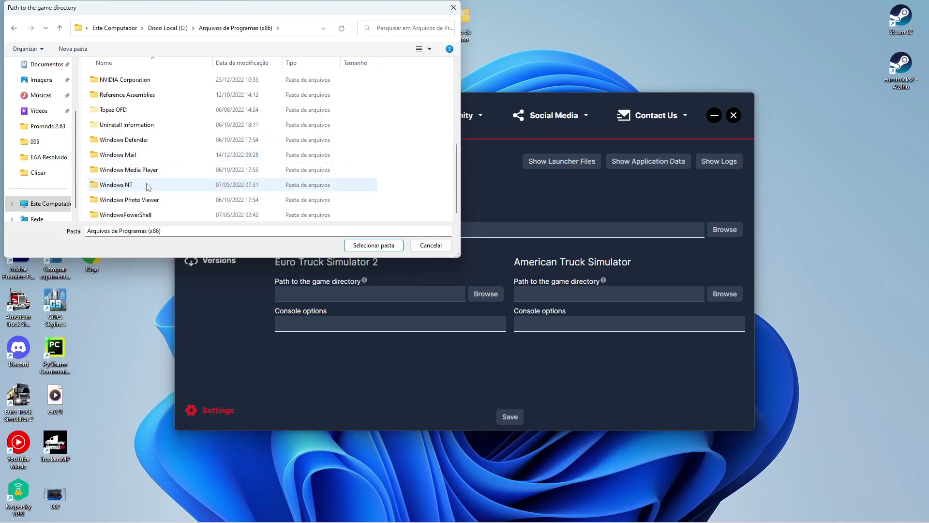
{"action": "left_click", "coordinate": [14, 28]}
{"action": "double_click", "coordinate": [131, 107]}
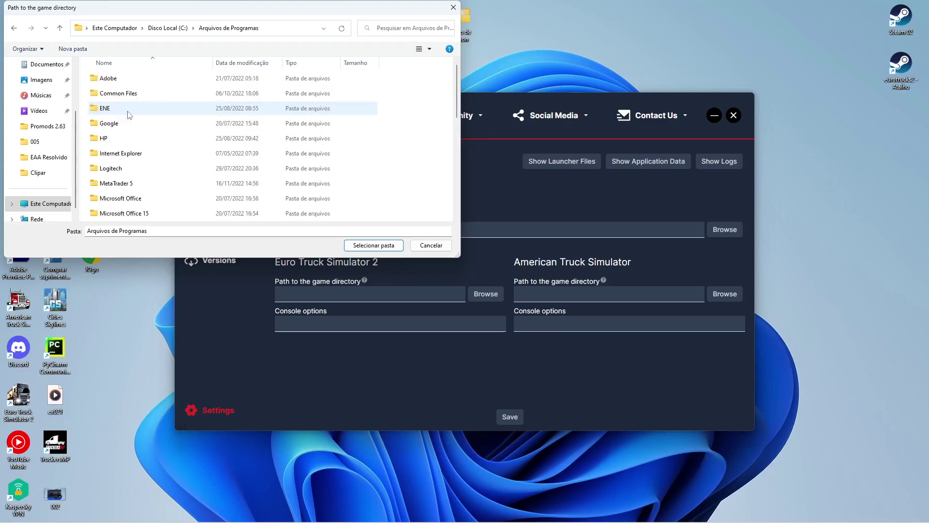
{"action": "scroll", "coordinate": [145, 165], "scroll_direction": "down", "scroll_amount": 10}
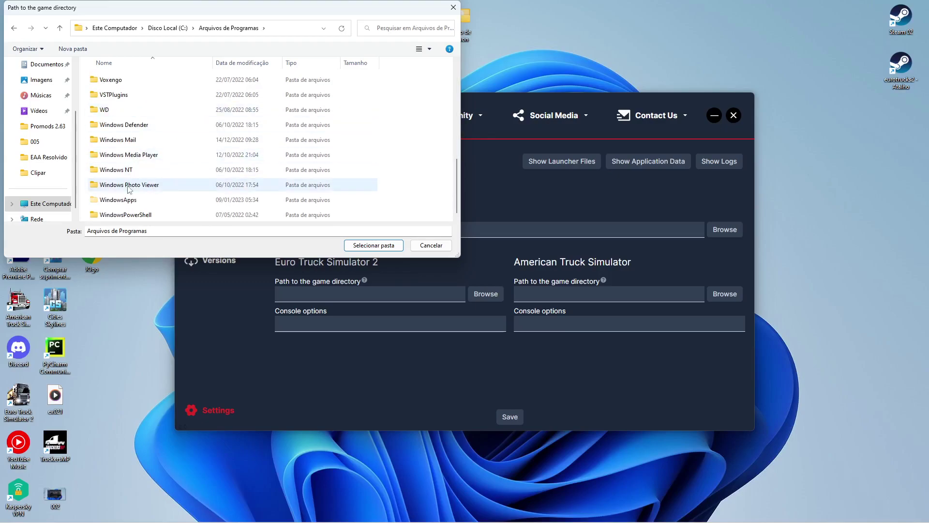
- Set the Euro Truck Simulator 2 game directory to D:\Arquivos de Programas\Steam\steamapps\common\Euro Truck Simulator 2
{"action": "left_click", "coordinate": [49, 204]}
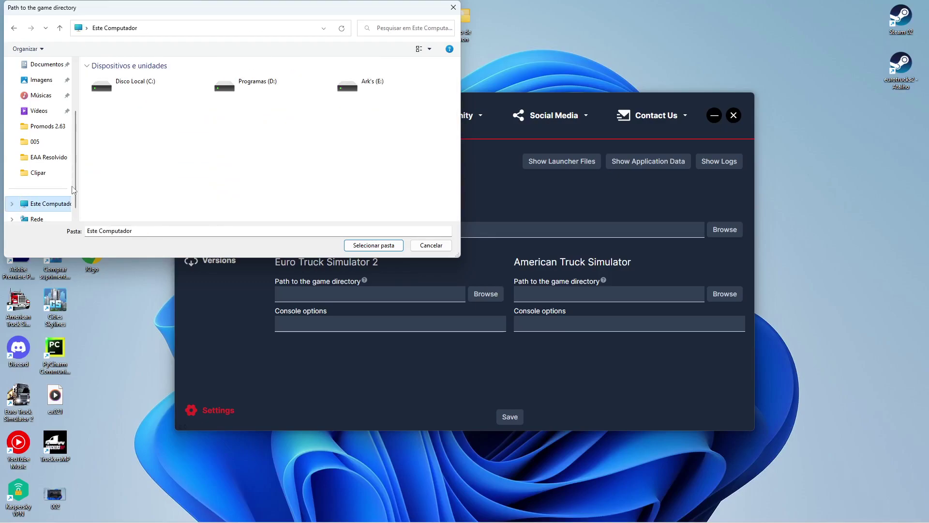
{"action": "double_click", "coordinate": [270, 90]}
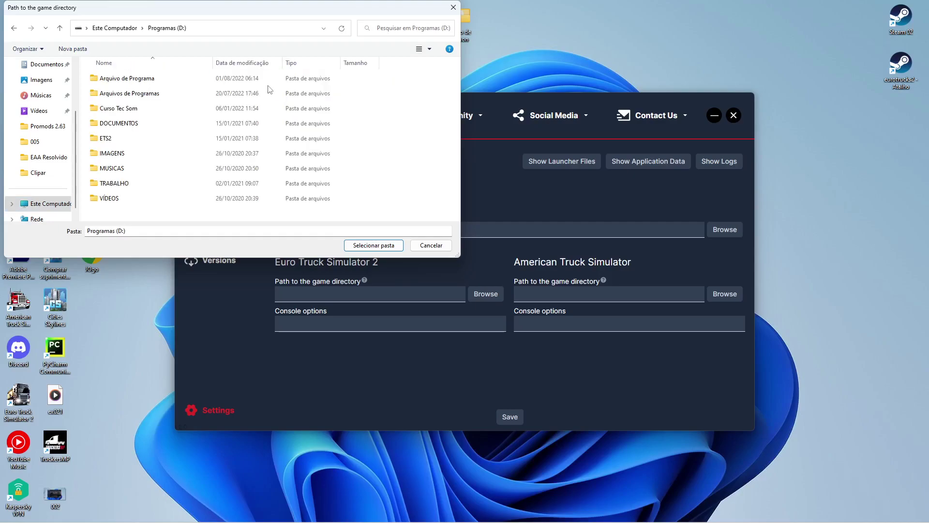
{"action": "double_click", "coordinate": [155, 93]}
{"action": "scroll", "coordinate": [125, 218], "scroll_direction": "down", "scroll_amount": 1}
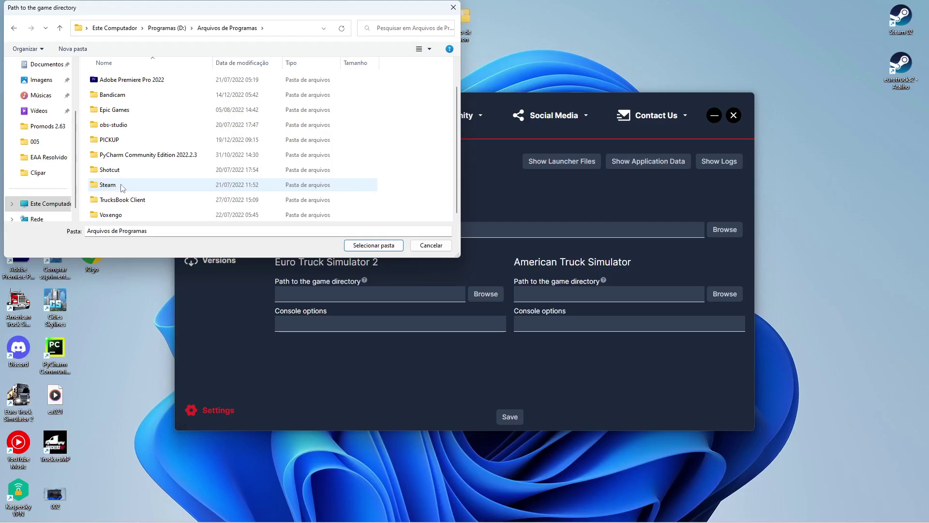
{"action": "double_click", "coordinate": [122, 186]}
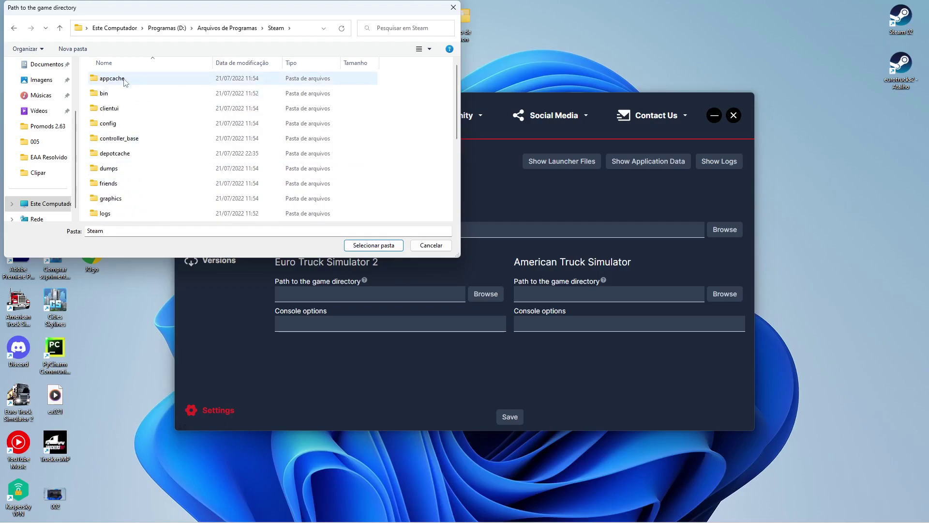
{"action": "scroll", "coordinate": [127, 92], "scroll_direction": "down", "scroll_amount": 3}
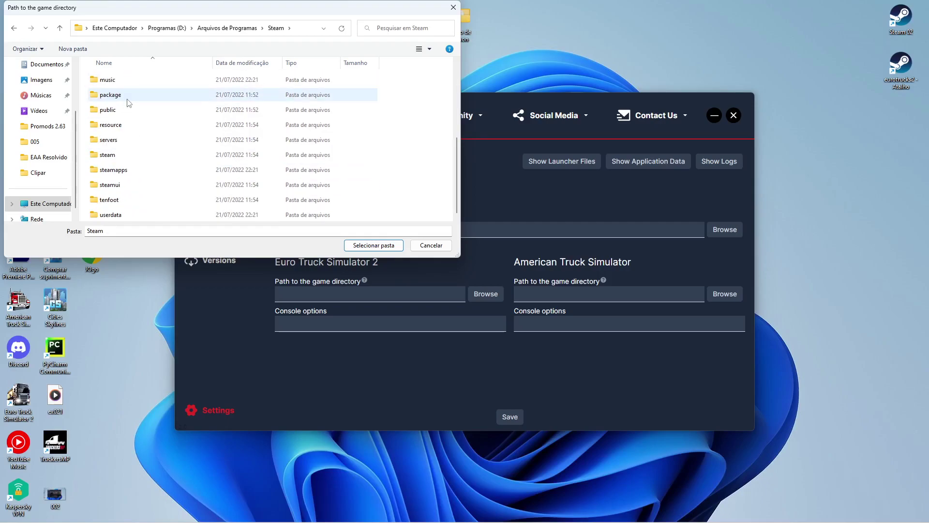
{"action": "double_click", "coordinate": [120, 173]}
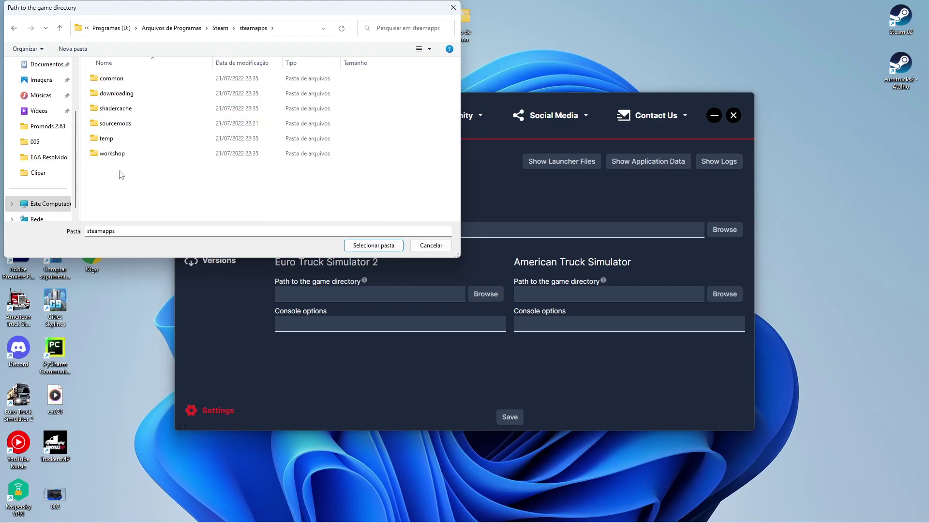
{"action": "double_click", "coordinate": [118, 82]}
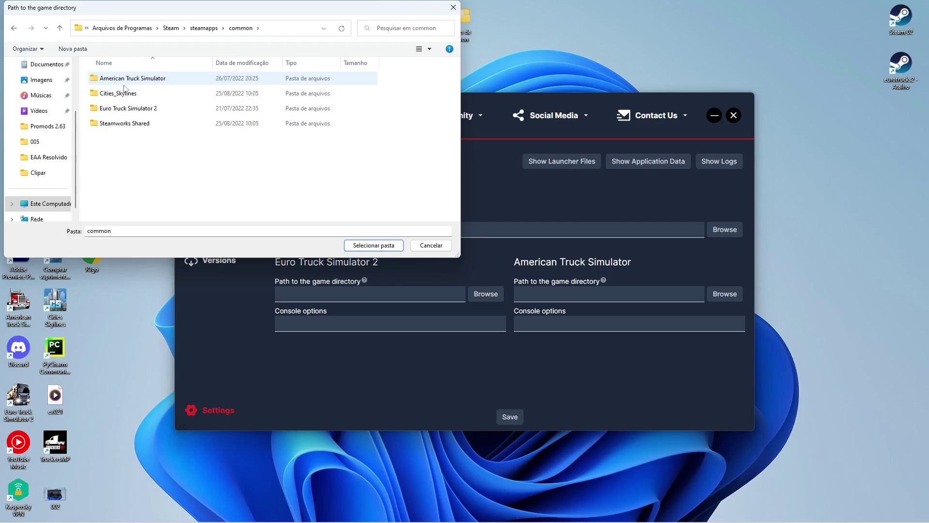
{"action": "left_click", "coordinate": [127, 110]}
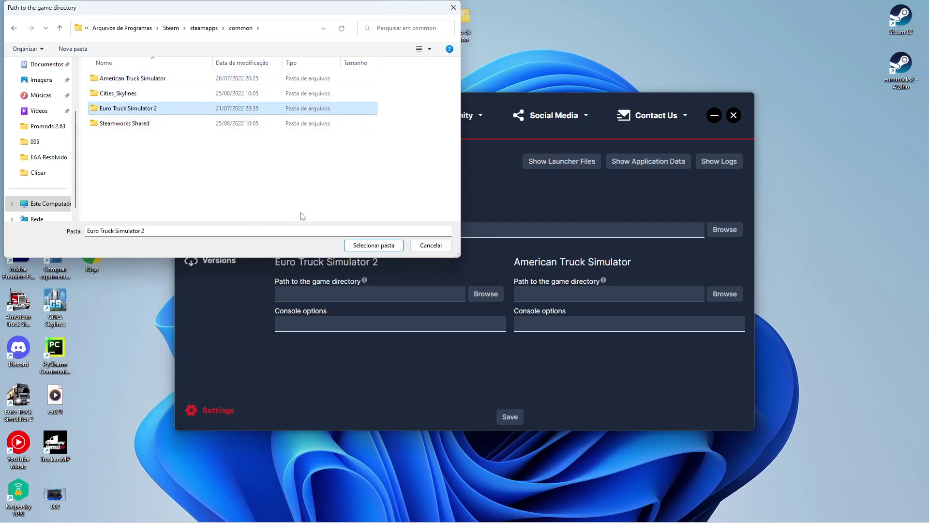
{"action": "left_click", "coordinate": [386, 247]}
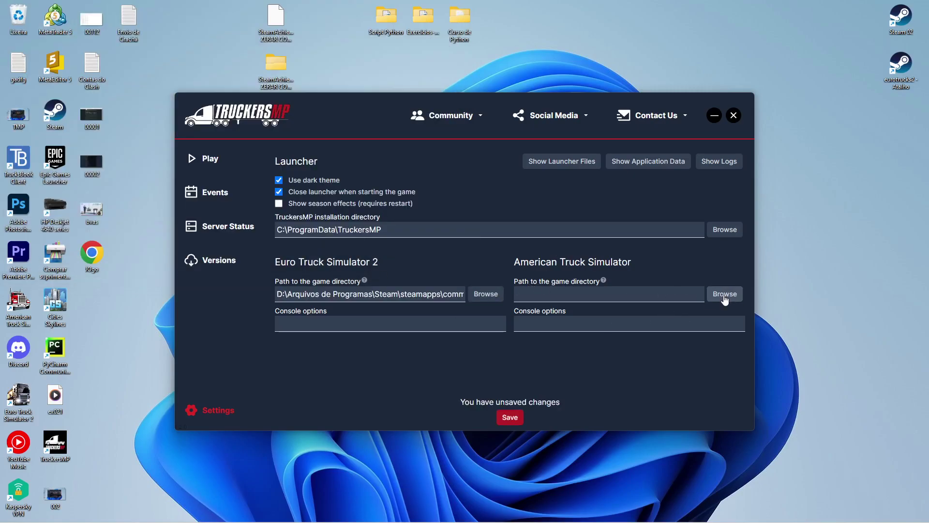
- Set the American Truck Simulator game directory to D:\Arquivos de Programas\Steam\steamapps\common\American Truck Simulator and save the settings
{"action": "left_click", "coordinate": [725, 294]}
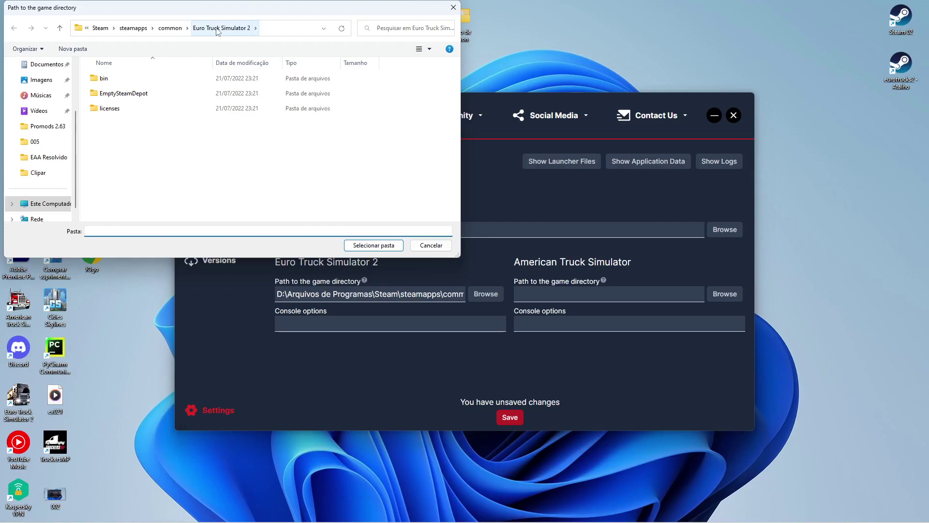
{"action": "left_click", "coordinate": [170, 28]}
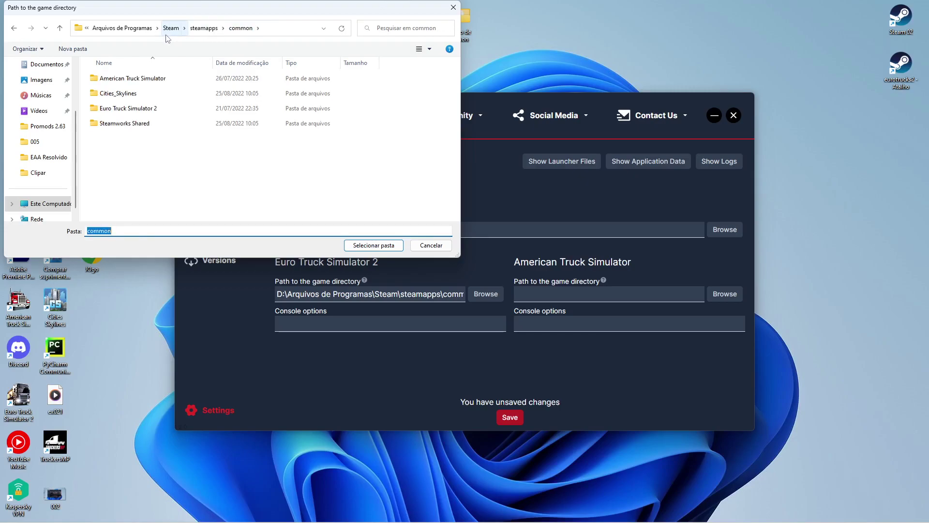
{"action": "left_click", "coordinate": [122, 79]}
{"action": "left_click", "coordinate": [384, 244]}
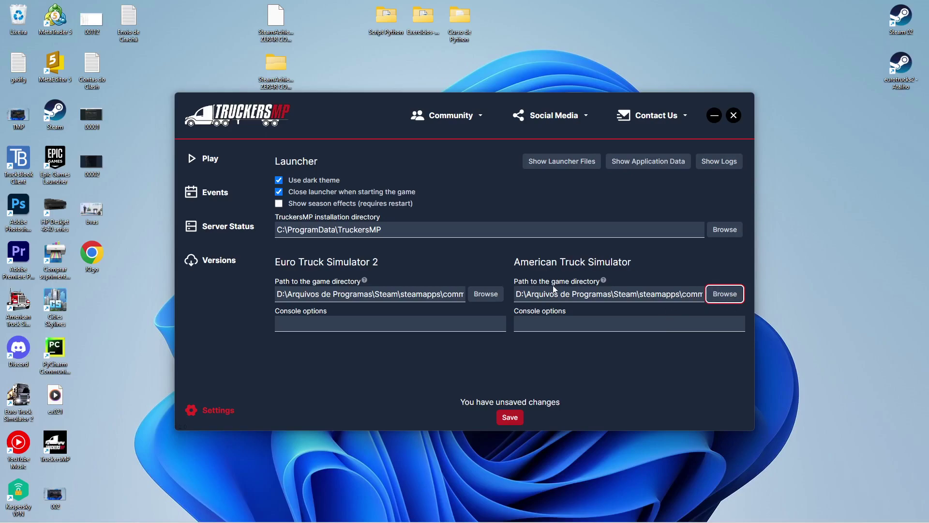
{"action": "left_click", "coordinate": [513, 417]}
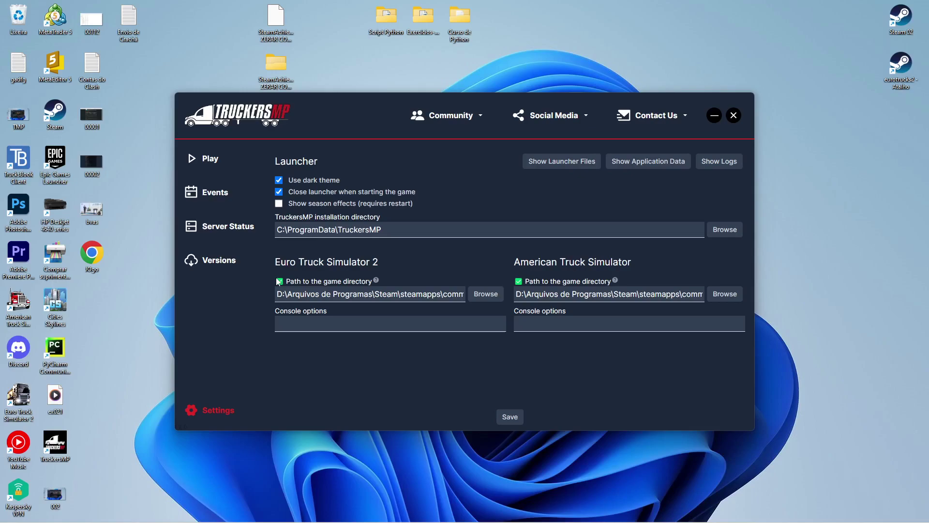
- Return to the launcher's play page, verify the downloaded files, and try to launch Euro Truck Simulator 2
{"action": "left_click", "coordinate": [209, 160]}
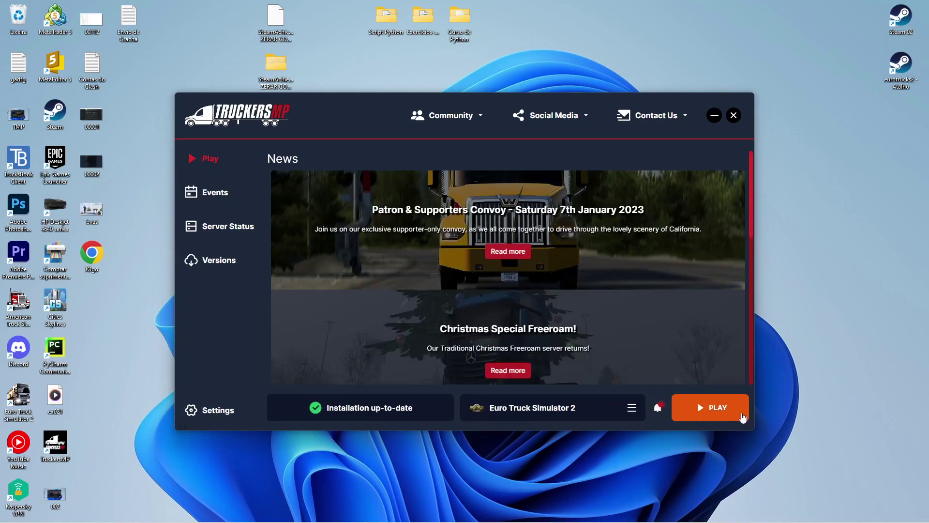
{"action": "left_click", "coordinate": [708, 415]}
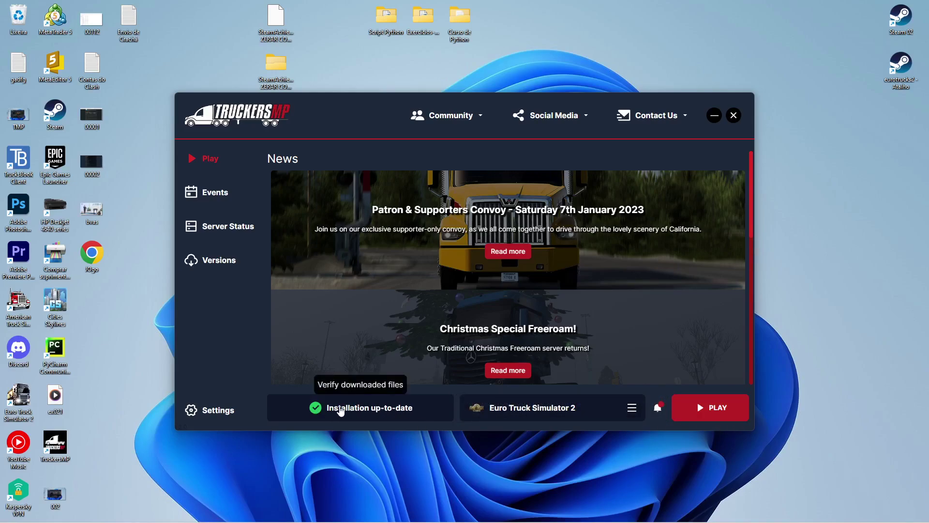
{"action": "left_click", "coordinate": [368, 409]}
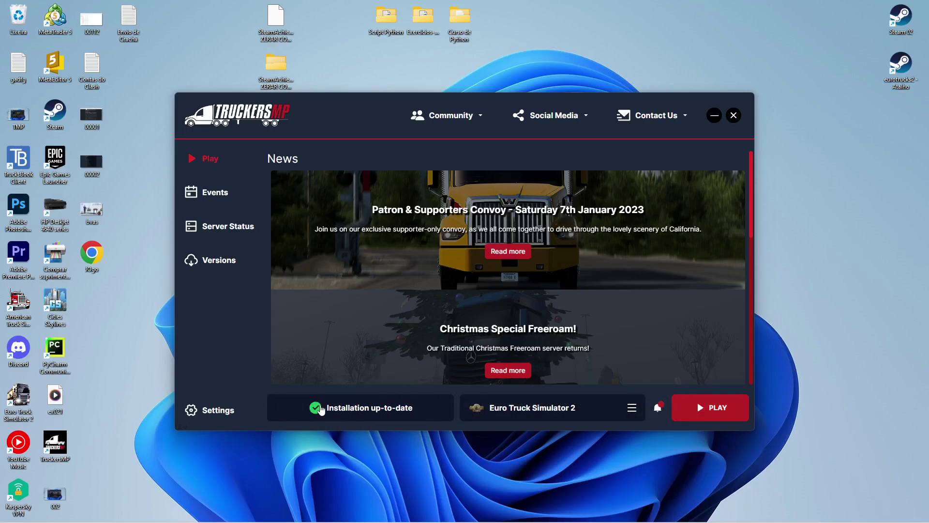
{"action": "left_click", "coordinate": [686, 410]}
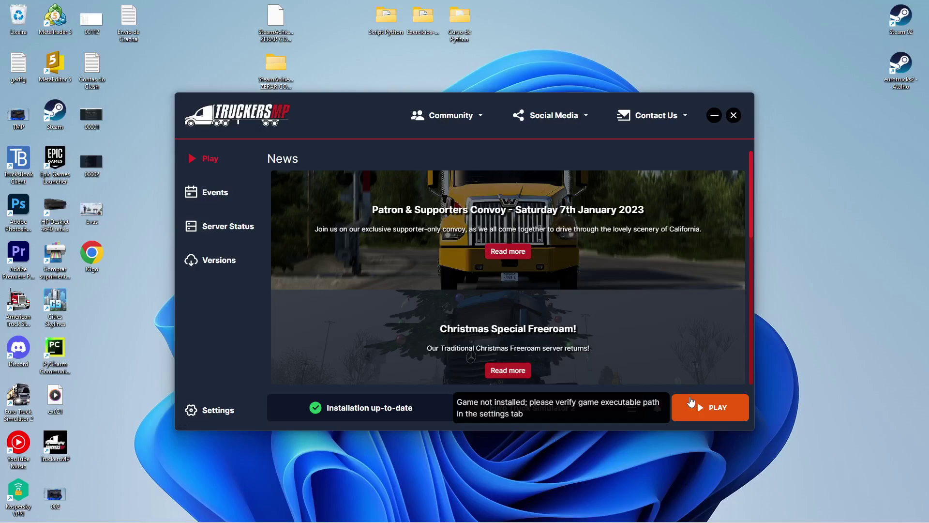
{"action": "left_click", "coordinate": [697, 405]}
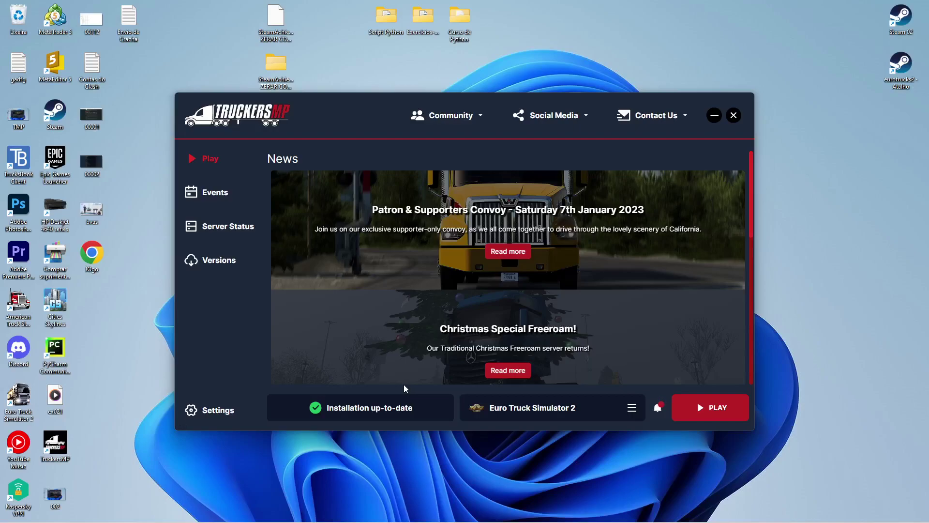
- Switch to Steam and bring up its game library
{"action": "mouse_move", "coordinate": [755, 519]}
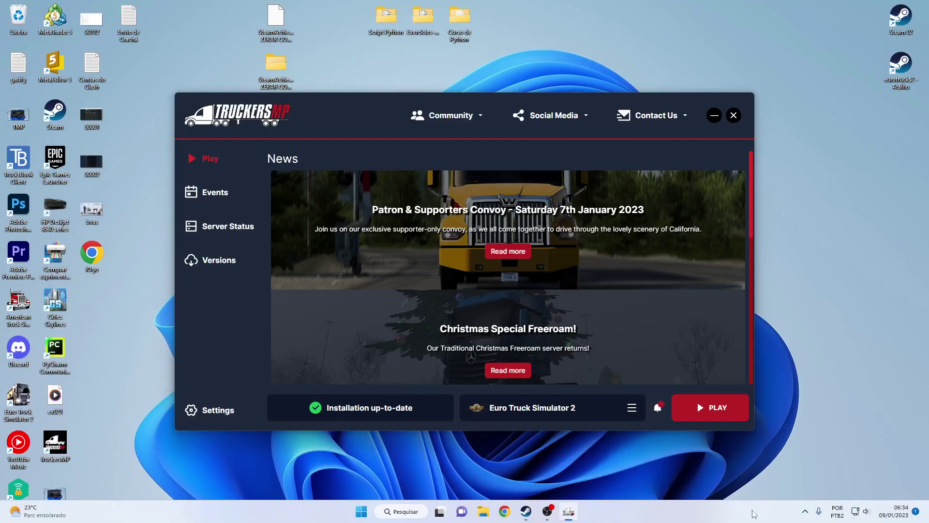
{"action": "left_click", "coordinate": [805, 512]}
{"action": "left_click", "coordinate": [824, 445]}
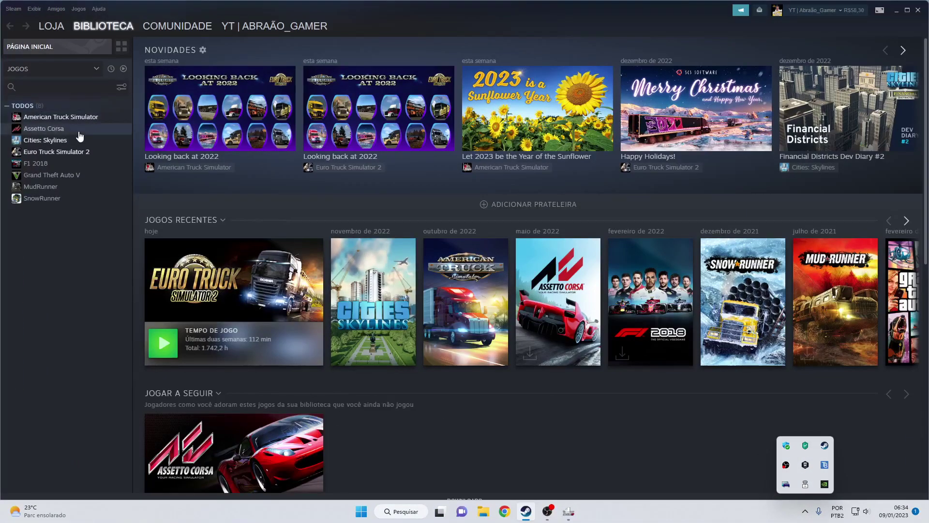
- Browse Euro Truck Simulator 2's local files from its Steam properties, check the full installation path in File Explorer, and close the folder
{"action": "right_click", "coordinate": [56, 152]}
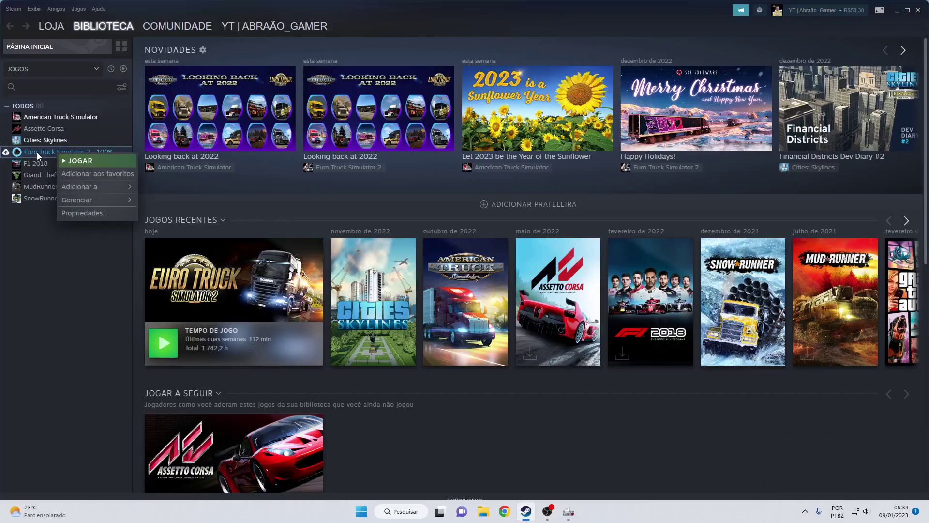
{"action": "left_click", "coordinate": [94, 213]}
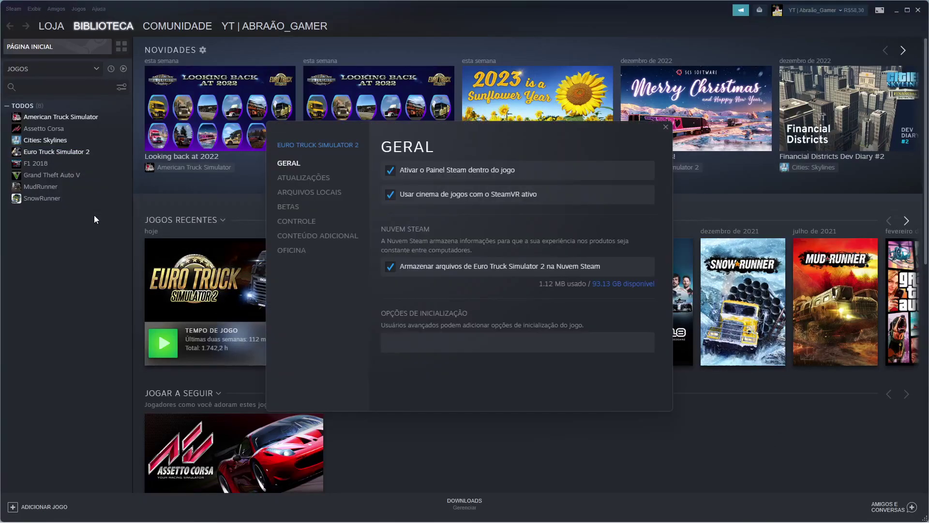
{"action": "left_click", "coordinate": [313, 192]}
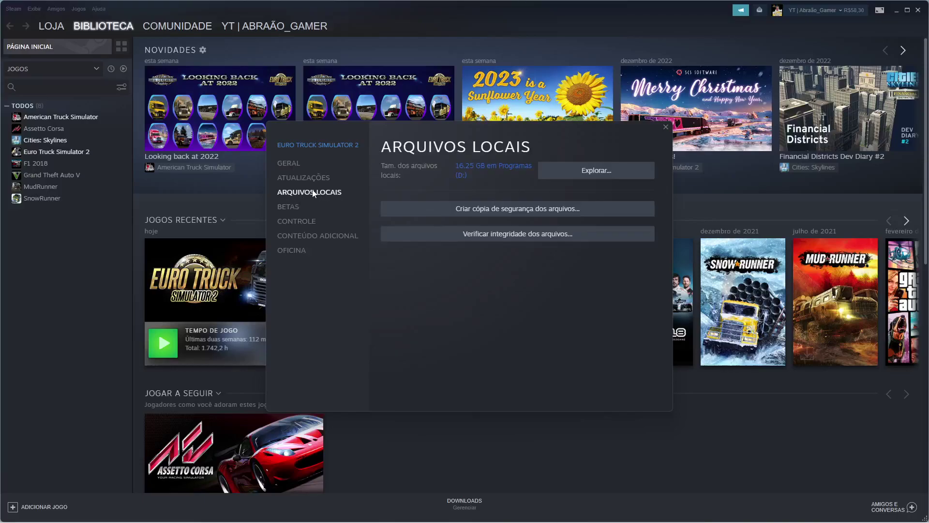
{"action": "left_click", "coordinate": [602, 175]}
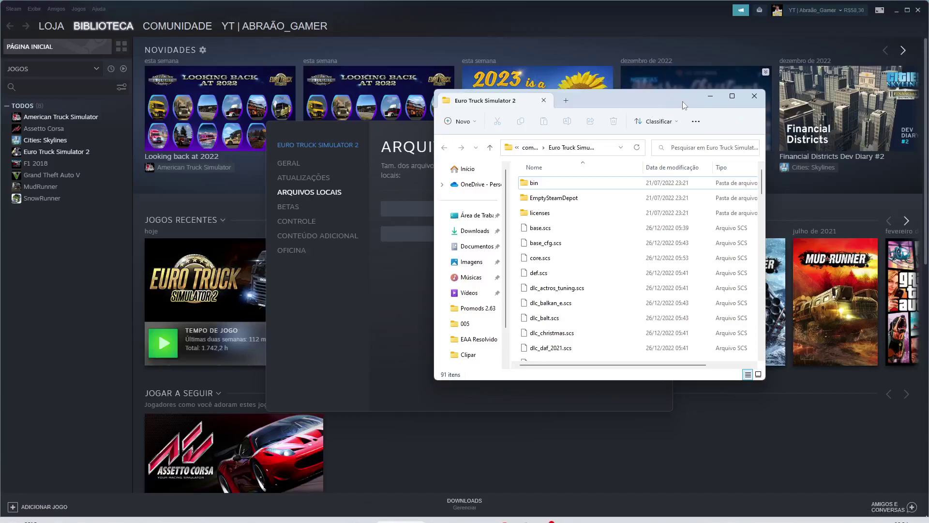
{"action": "left_click", "coordinate": [732, 95]}
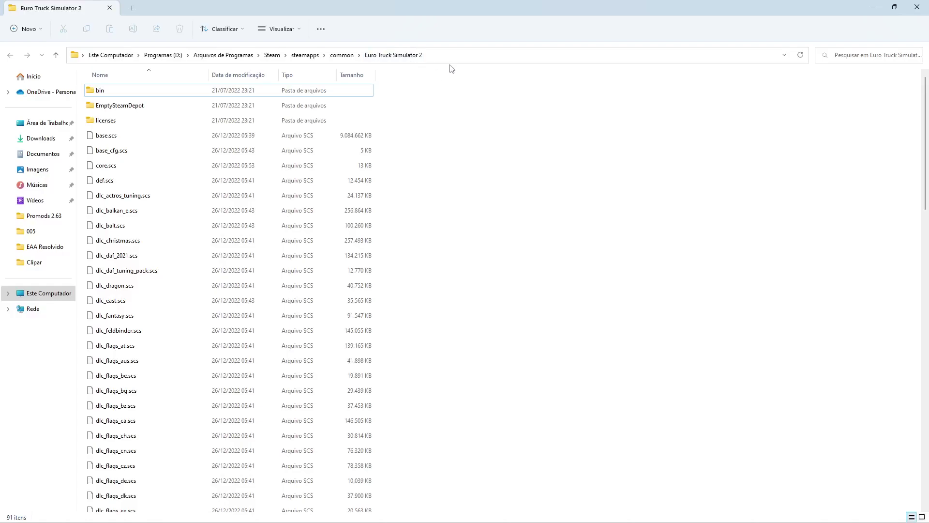
{"action": "left_click", "coordinate": [913, 5]}
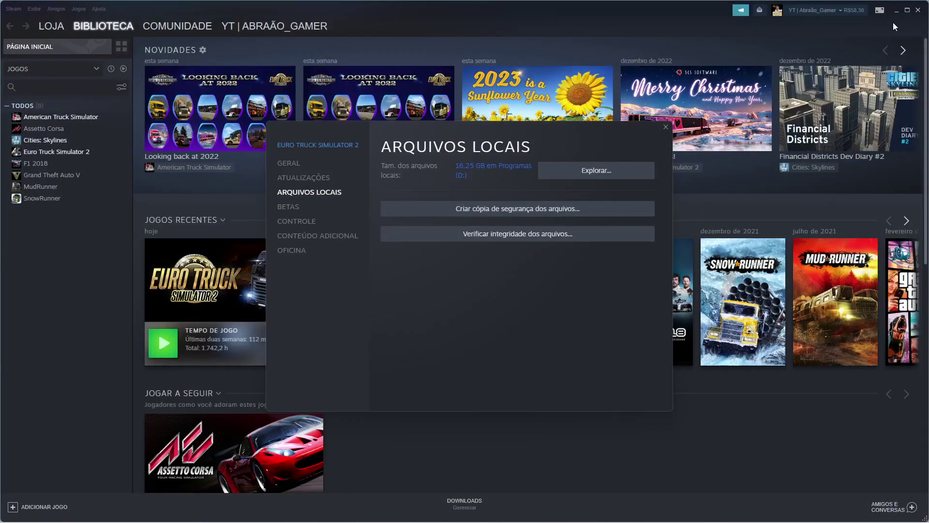
- Close the game properties, return to the TruckersMP launcher, and launch Euro Truck Simulator 2 in multiplayer
{"action": "key", "text": "alt+F4"}
{"action": "left_click", "coordinate": [556, 517]}
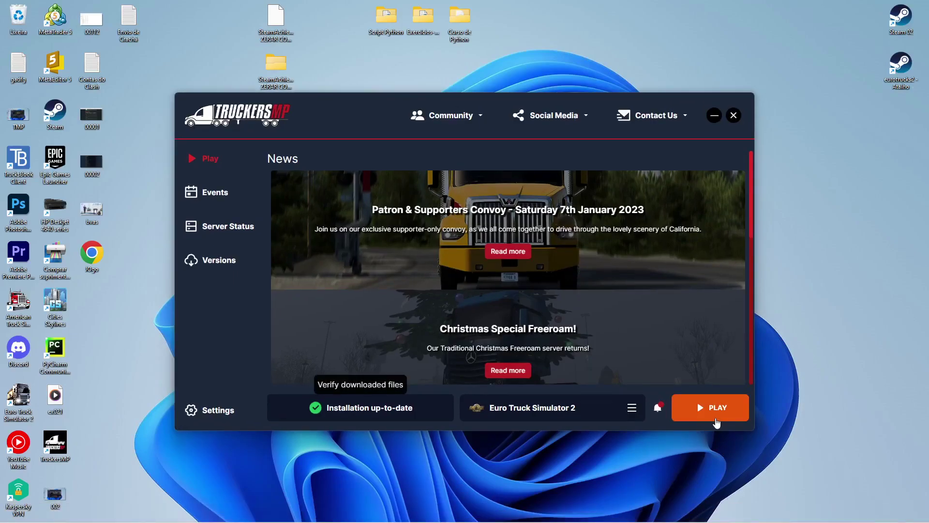
{"action": "left_click", "coordinate": [716, 423]}
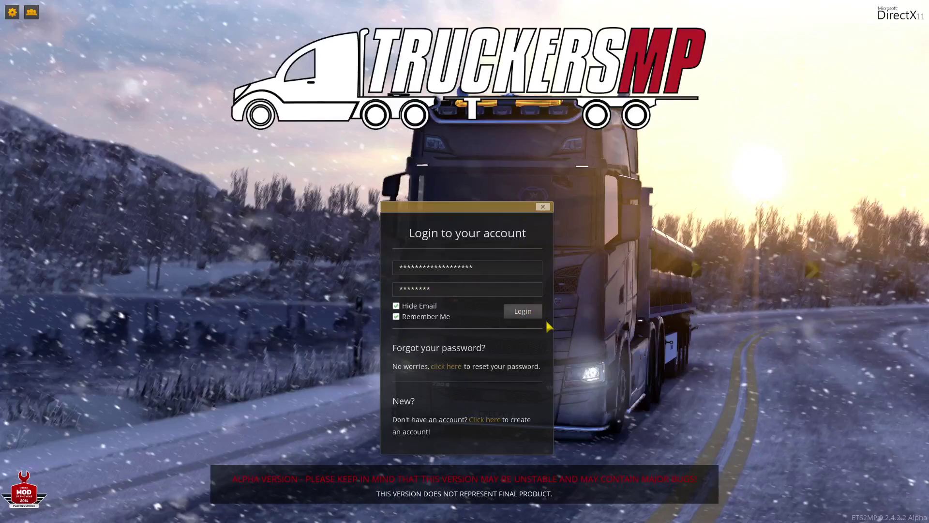
- Log in to TruckersMP with the remembered account and select the Simulation 1 server after looking through the server list
{"action": "left_click", "coordinate": [527, 317]}
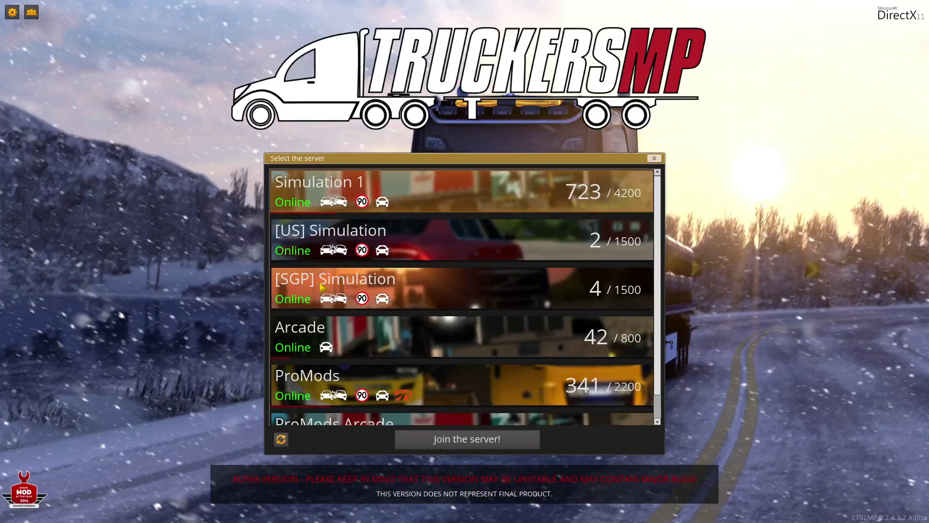
{"action": "scroll", "coordinate": [350, 353], "scroll_direction": "down", "scroll_amount": 1}
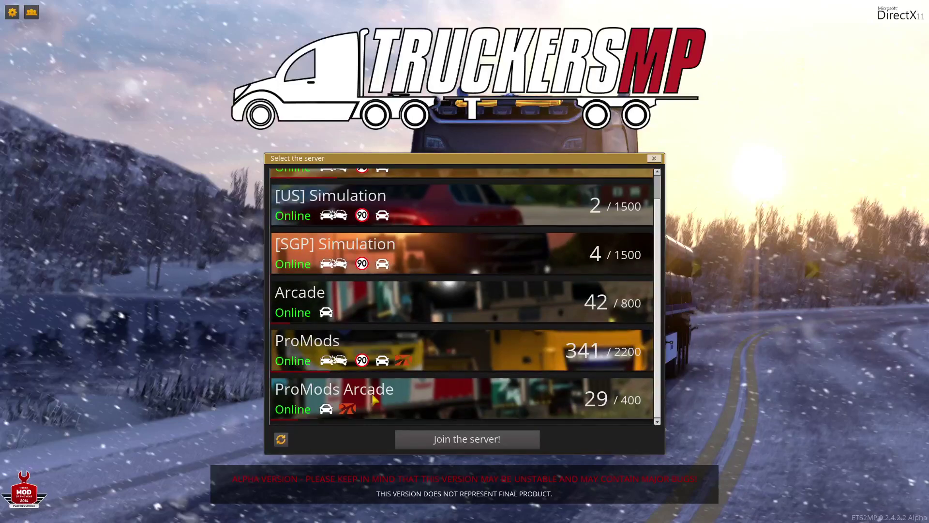
{"action": "scroll", "coordinate": [376, 407], "scroll_direction": "up", "scroll_amount": 1}
{"action": "scroll", "coordinate": [389, 384], "scroll_direction": "up", "scroll_amount": 1}
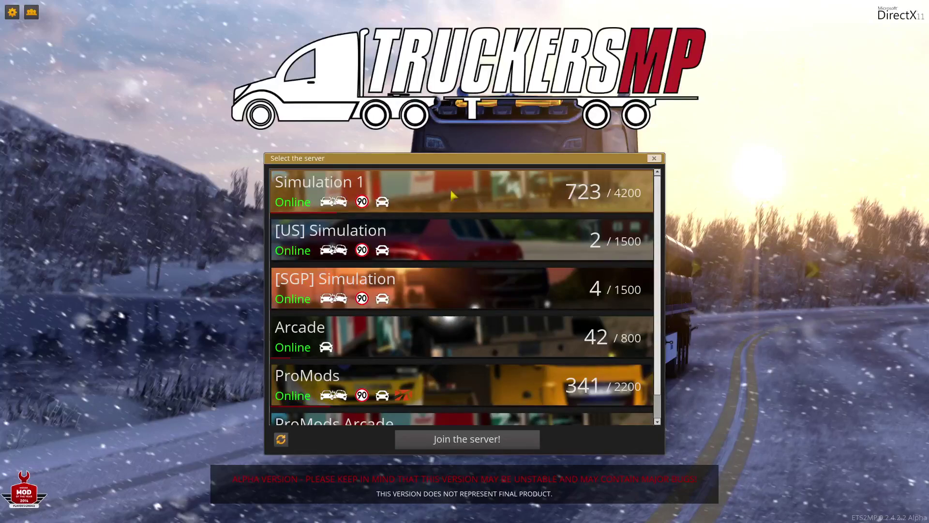
{"action": "left_click", "coordinate": [470, 196]}
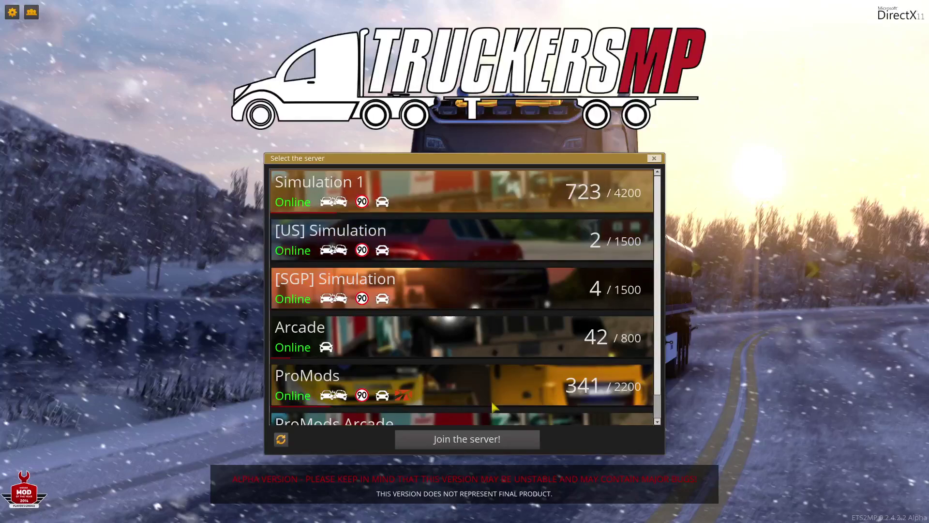